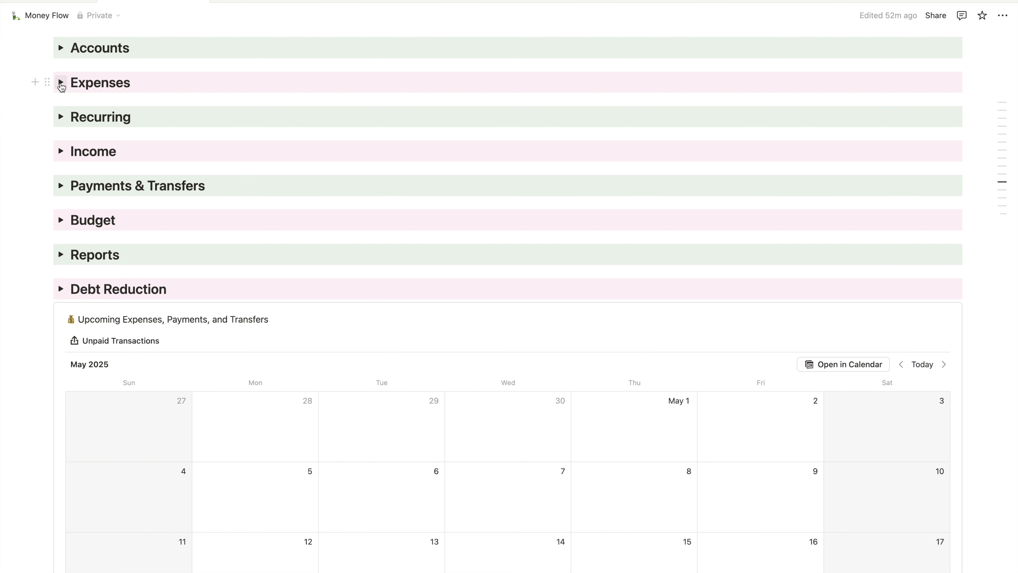
- Expand the Expenses, Income, and Payments & Transfers sections of the Money Flow page
{"action": "left_click", "coordinate": [61, 83]}
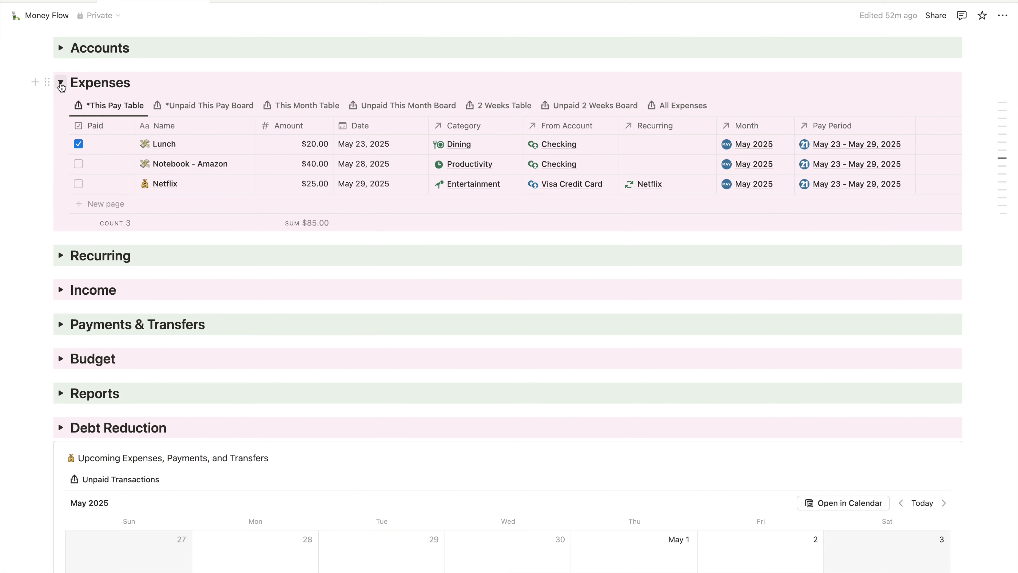
{"action": "left_click", "coordinate": [61, 290]}
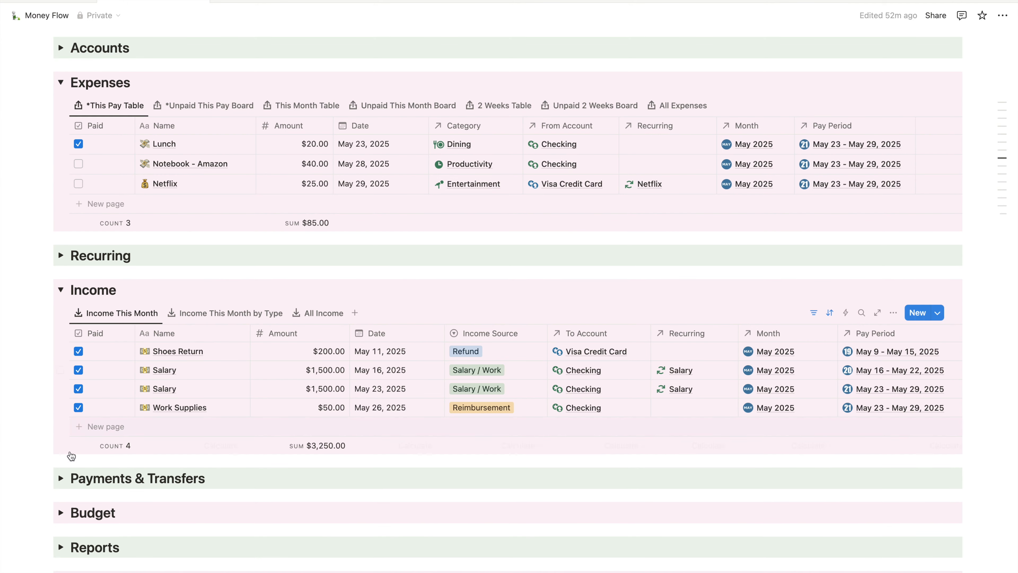
{"action": "left_click", "coordinate": [62, 478]}
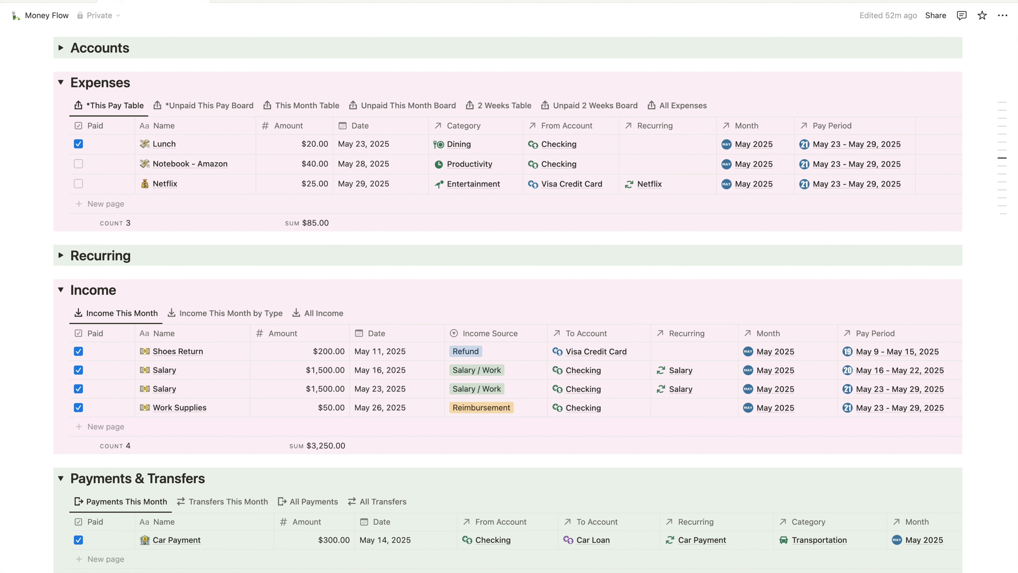
- Inspect the filter rules of the *This Pay Table expenses view, including its Pay Period value, and hide the filter bar again
{"action": "mouse_move", "coordinate": [918, 108]}
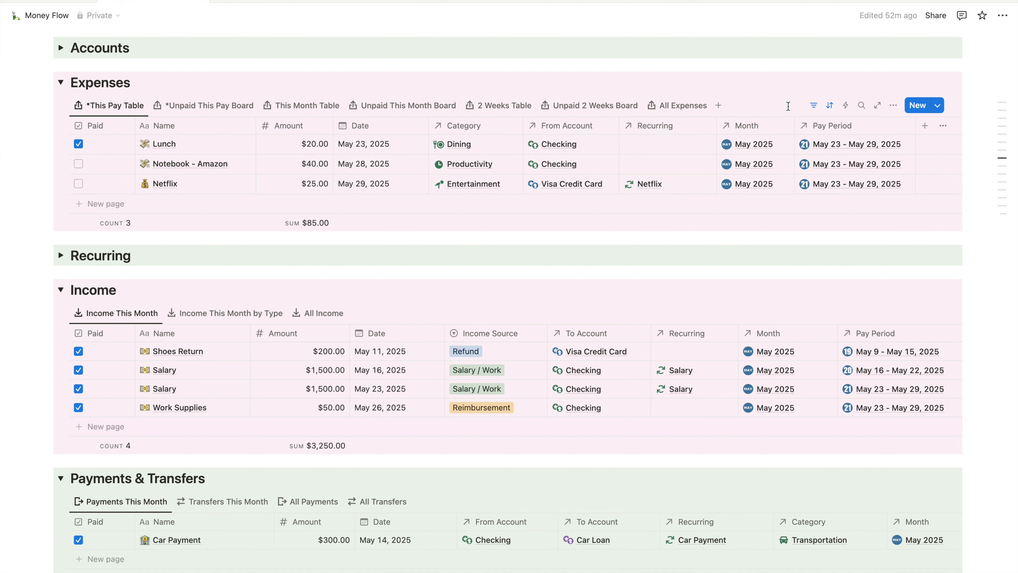
{"action": "left_click", "coordinate": [815, 106]}
{"action": "left_click", "coordinate": [191, 133]}
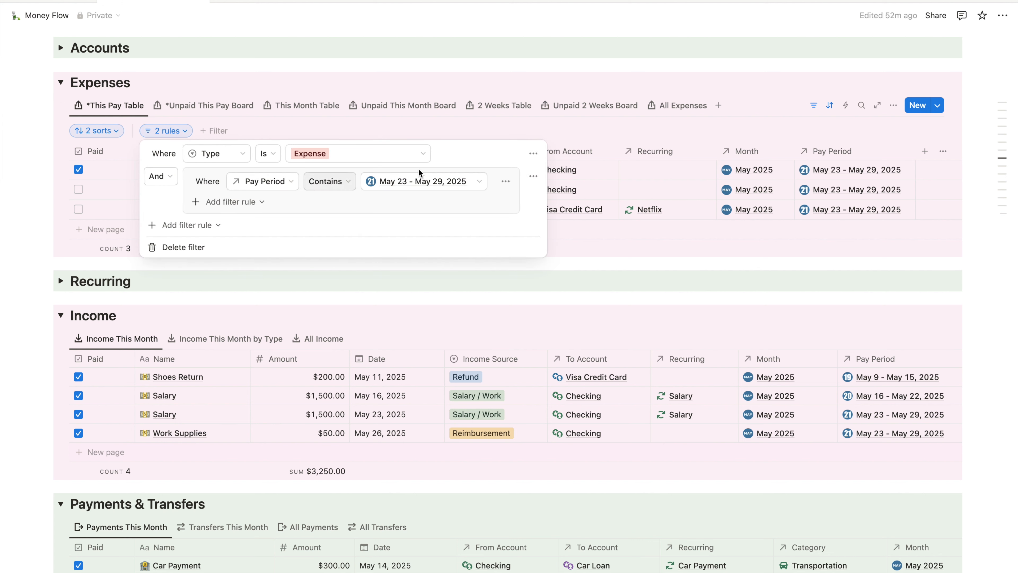
{"action": "left_click", "coordinate": [481, 184]}
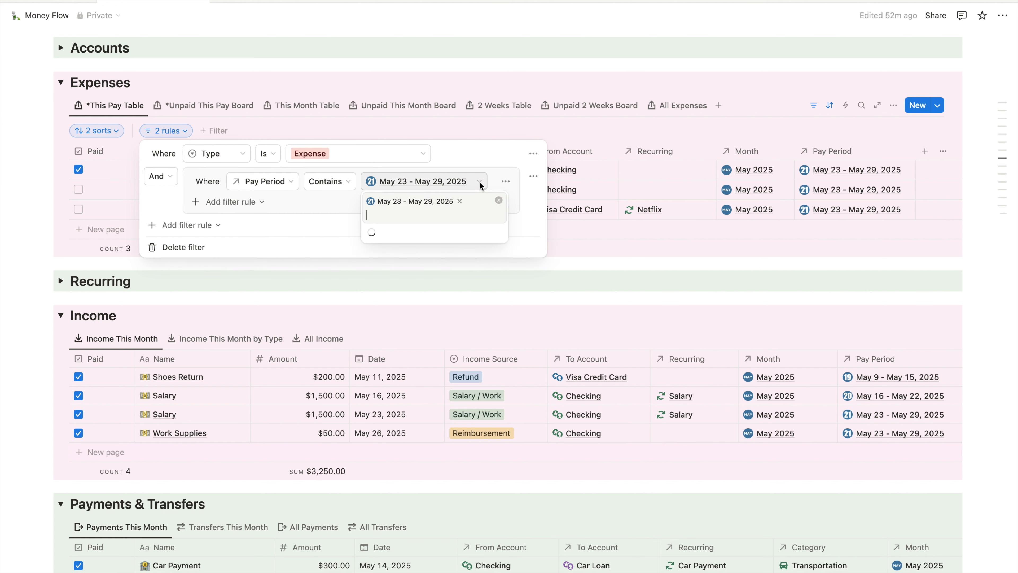
{"action": "left_click", "coordinate": [480, 155]}
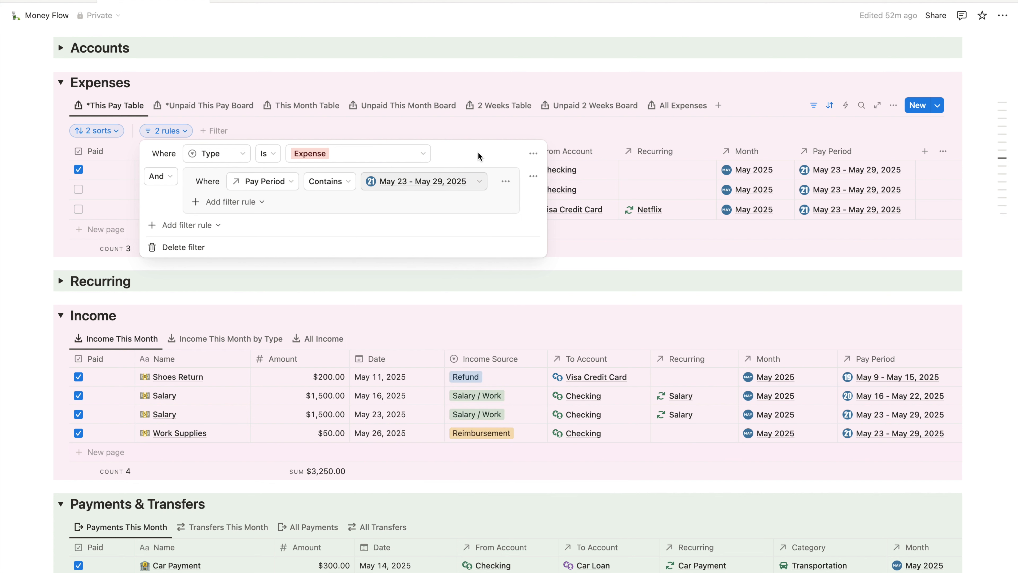
{"action": "left_click", "coordinate": [473, 131]}
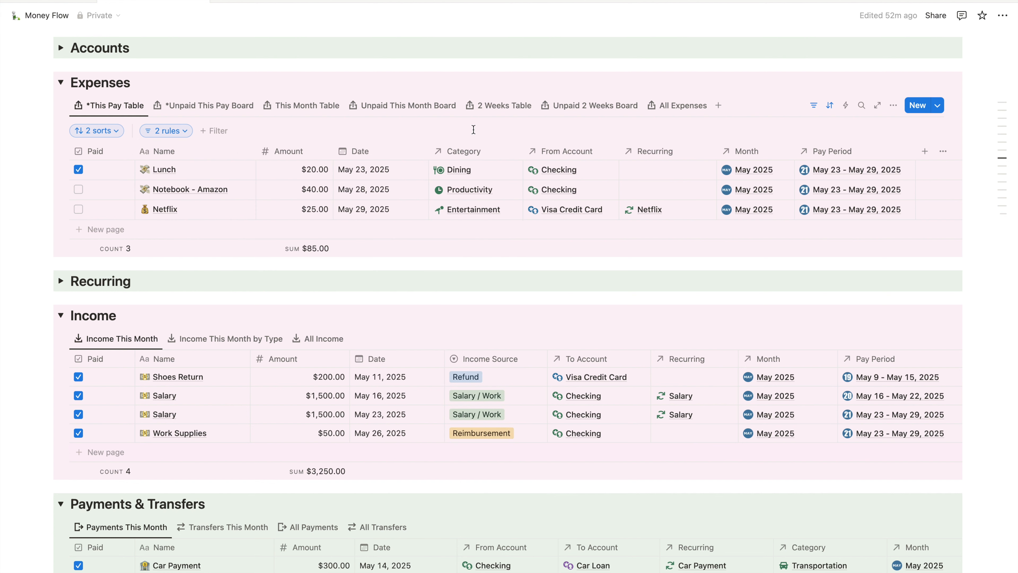
{"action": "left_click", "coordinate": [814, 105]}
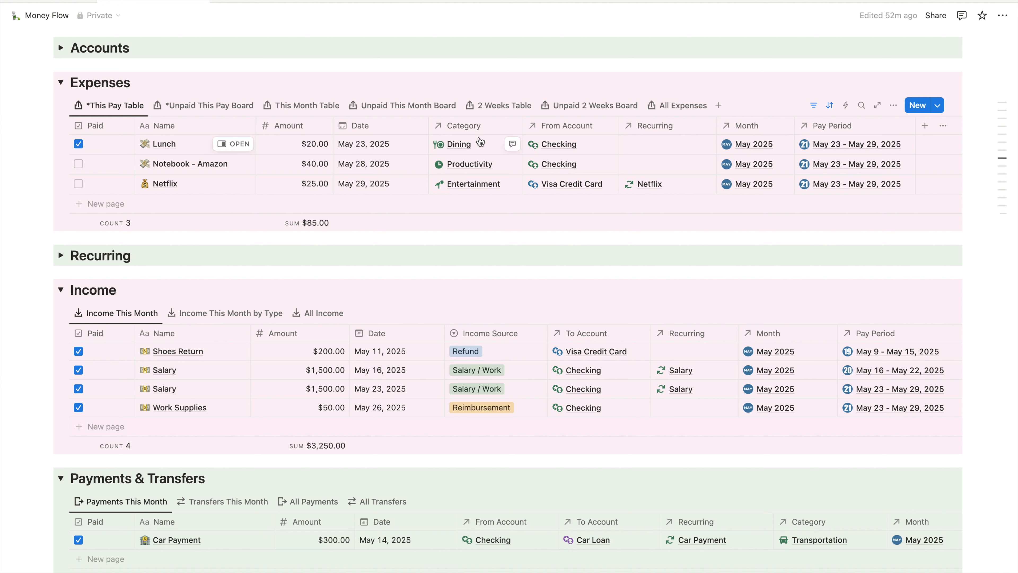
- Switch the Expenses section to the *Unpaid This Pay Board view and expand the Accounts section
{"action": "left_click", "coordinate": [597, 145]}
{"action": "key", "text": "Escape"}
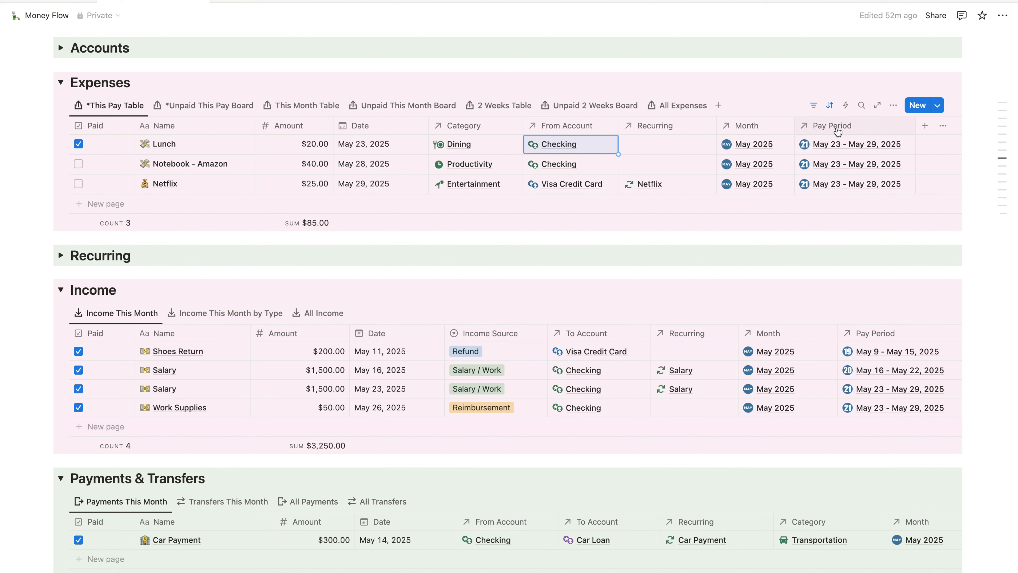
{"action": "left_click", "coordinate": [205, 107]}
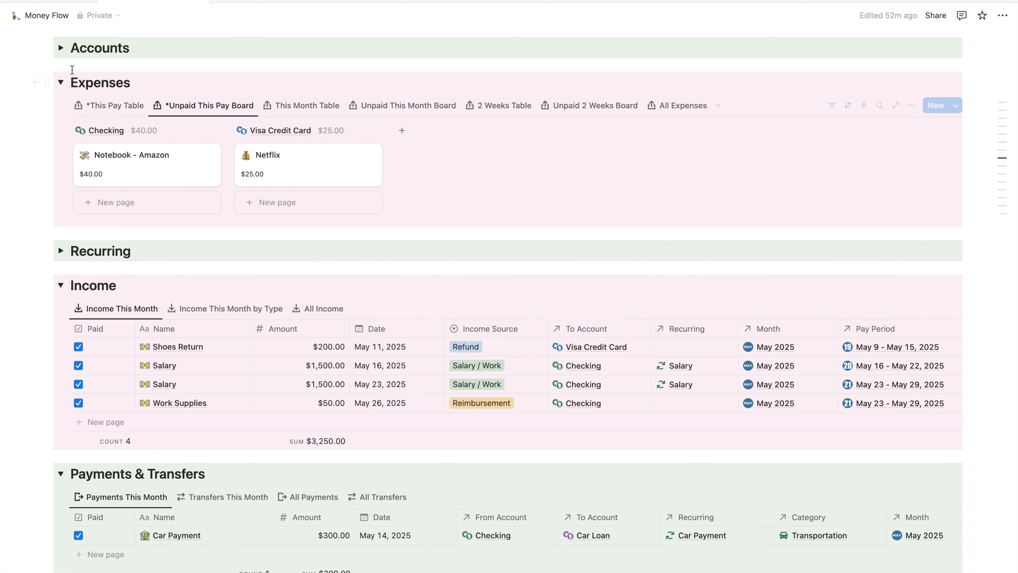
{"action": "left_click", "coordinate": [60, 49]}
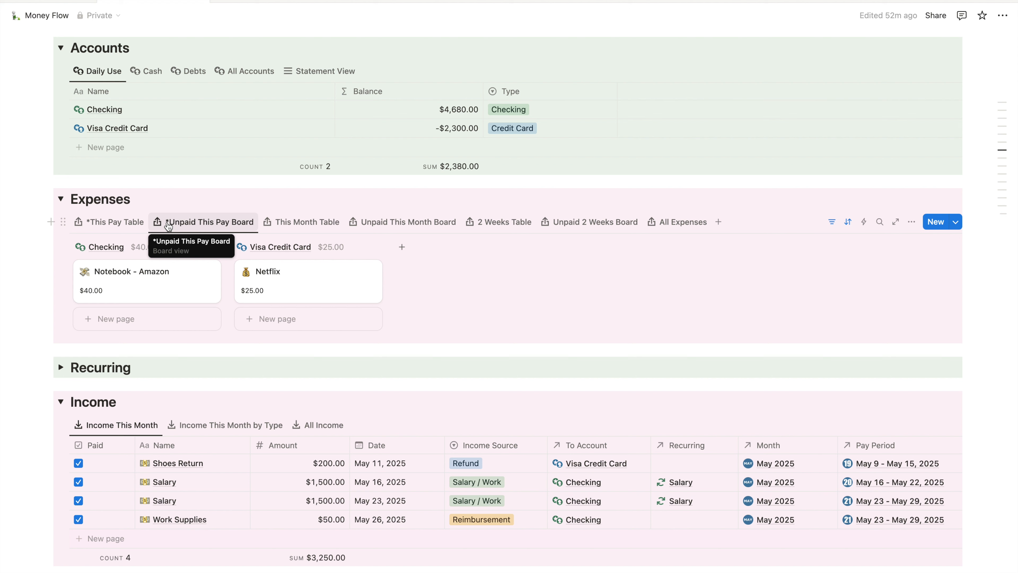
- Review the This Month Table and Unpaid This Month Board views of Expenses, and return to *This Pay Table
{"action": "left_click", "coordinate": [298, 224]}
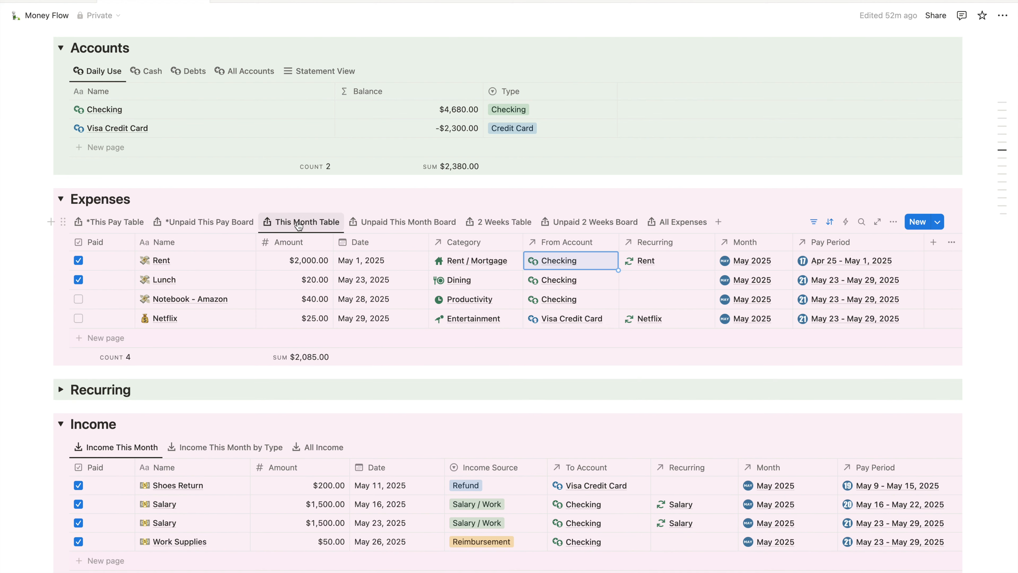
{"action": "left_click", "coordinate": [388, 225]}
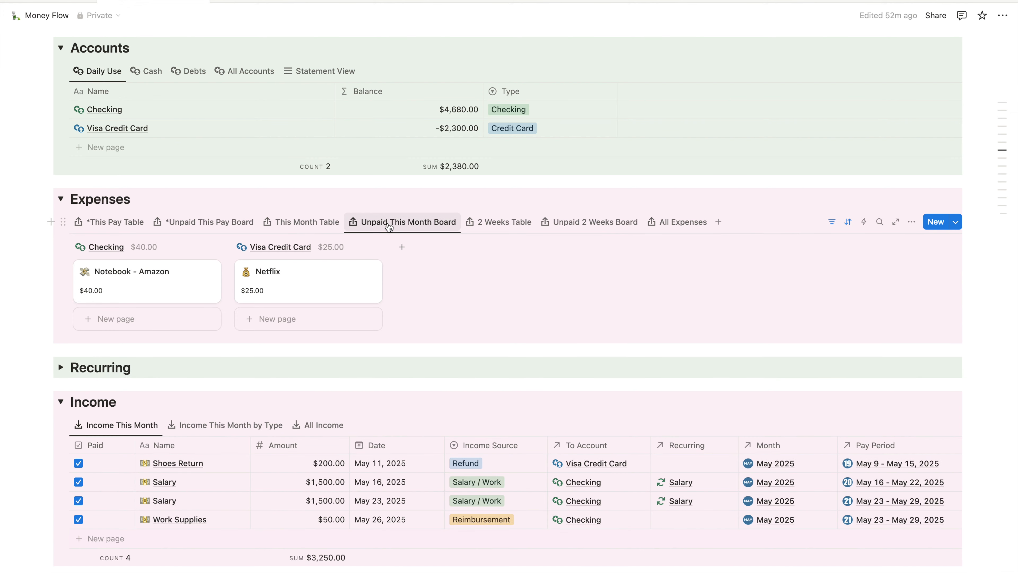
{"action": "left_click", "coordinate": [313, 229]}
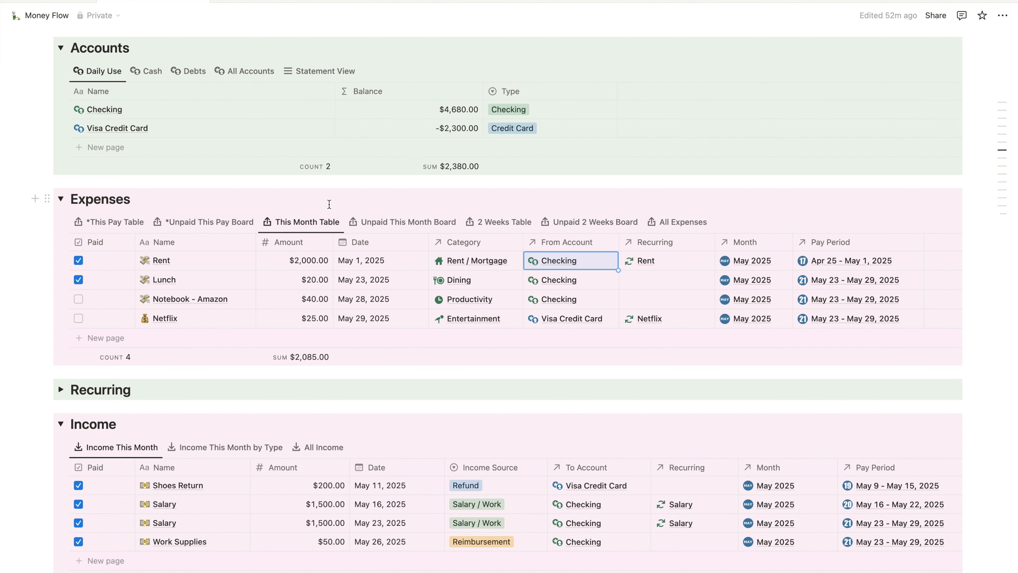
{"action": "left_click", "coordinate": [114, 227]}
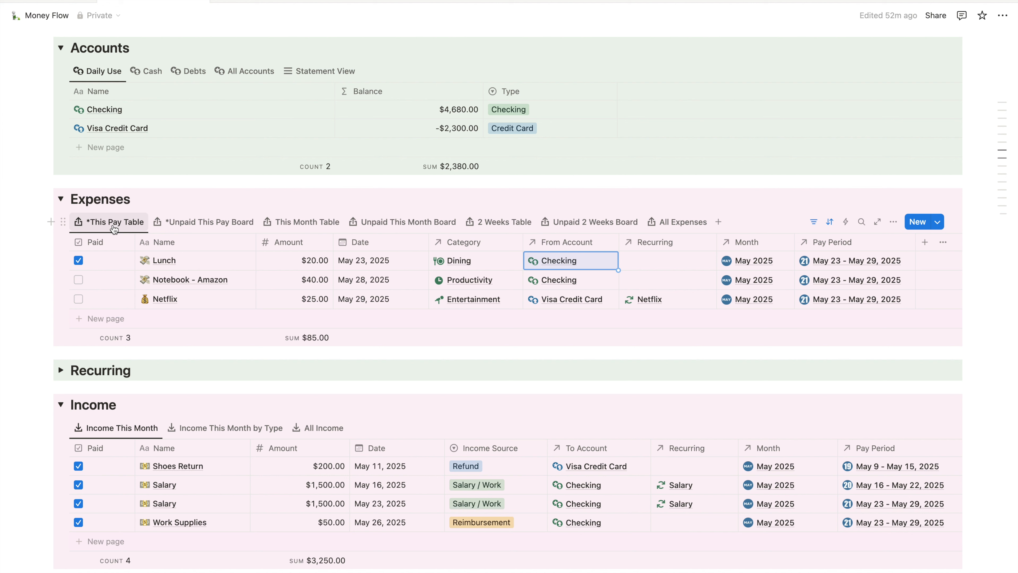
- Look over the options of the *This Pay Table view and of its Pay Period property without changing them
{"action": "left_click", "coordinate": [119, 225]}
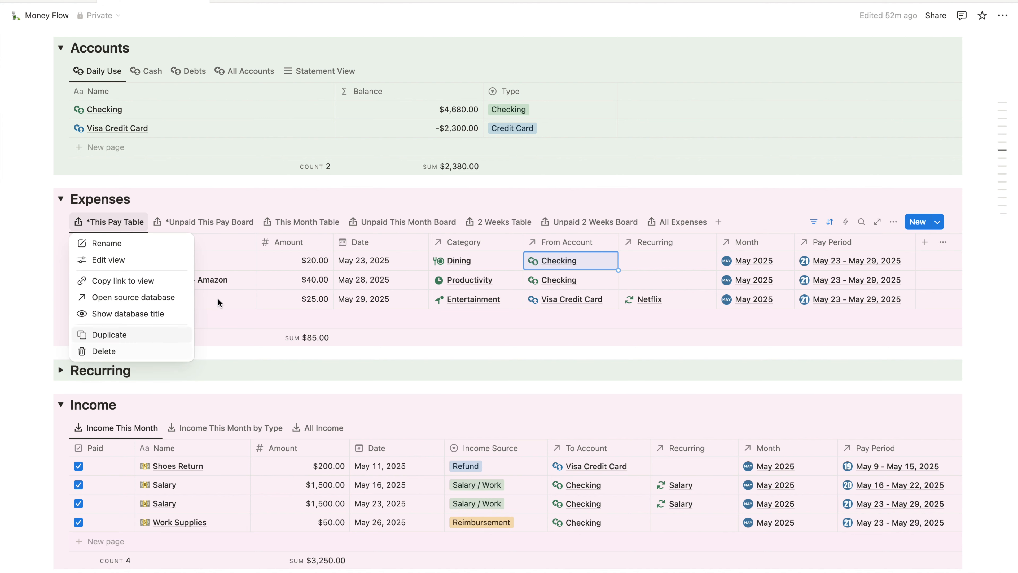
{"action": "left_click", "coordinate": [252, 203]}
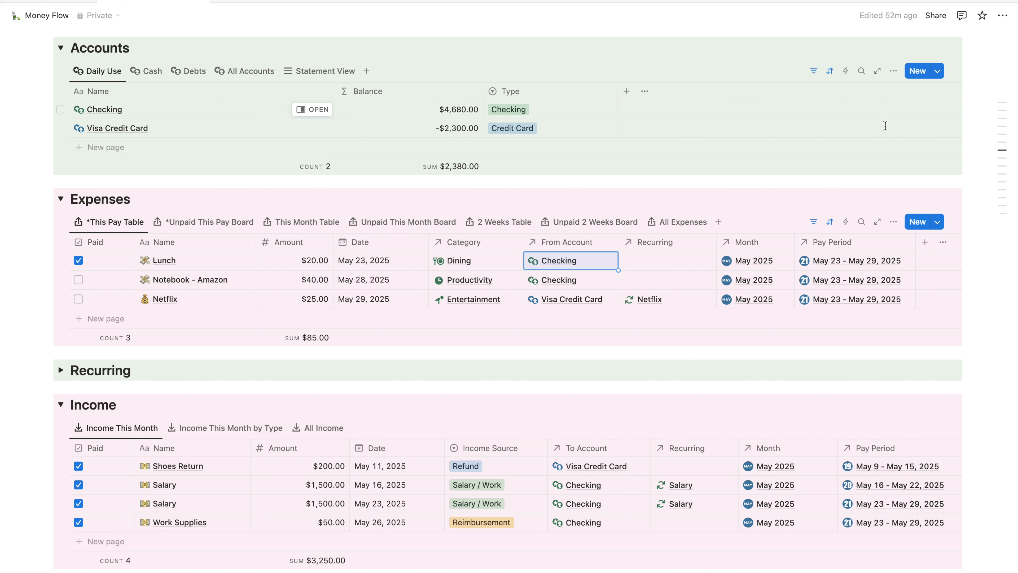
{"action": "left_click", "coordinate": [840, 242]}
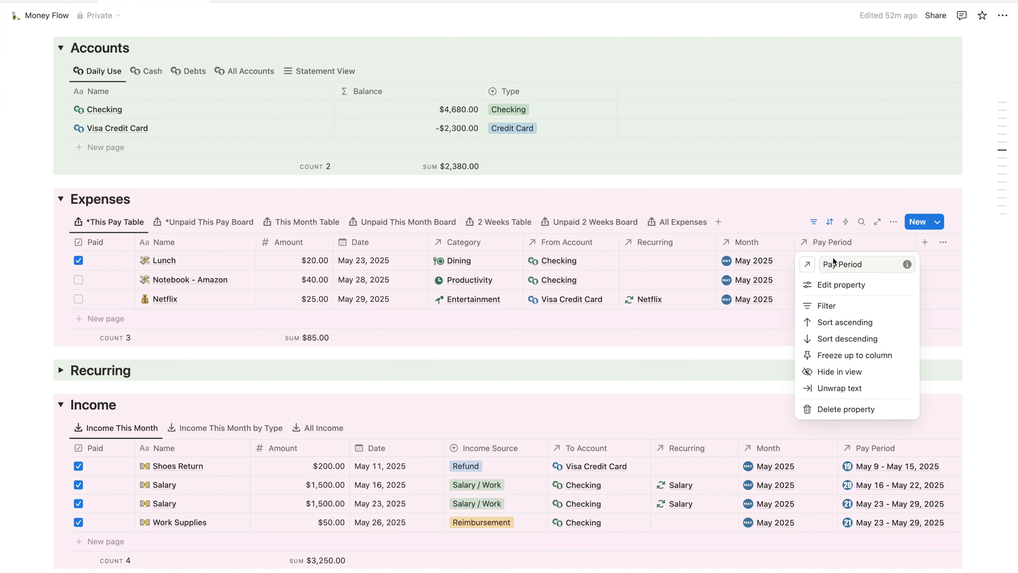
{"action": "left_click", "coordinate": [803, 197]}
- Review the 2 Weeks Table, Unpaid 2 Weeks Board and All Expenses views, and return to *This Pay Table
{"action": "left_click", "coordinate": [498, 221]}
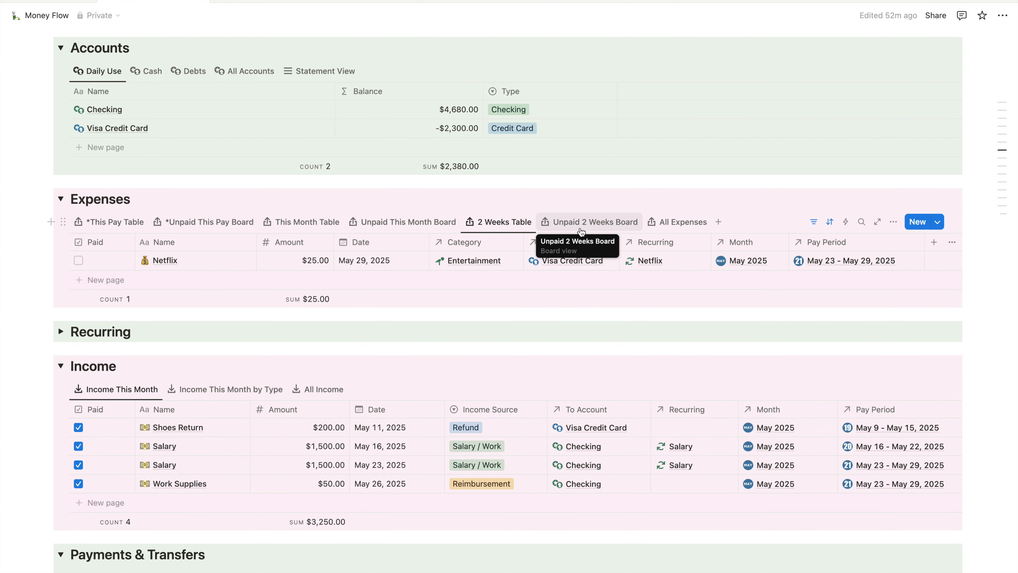
{"action": "left_click", "coordinate": [588, 227]}
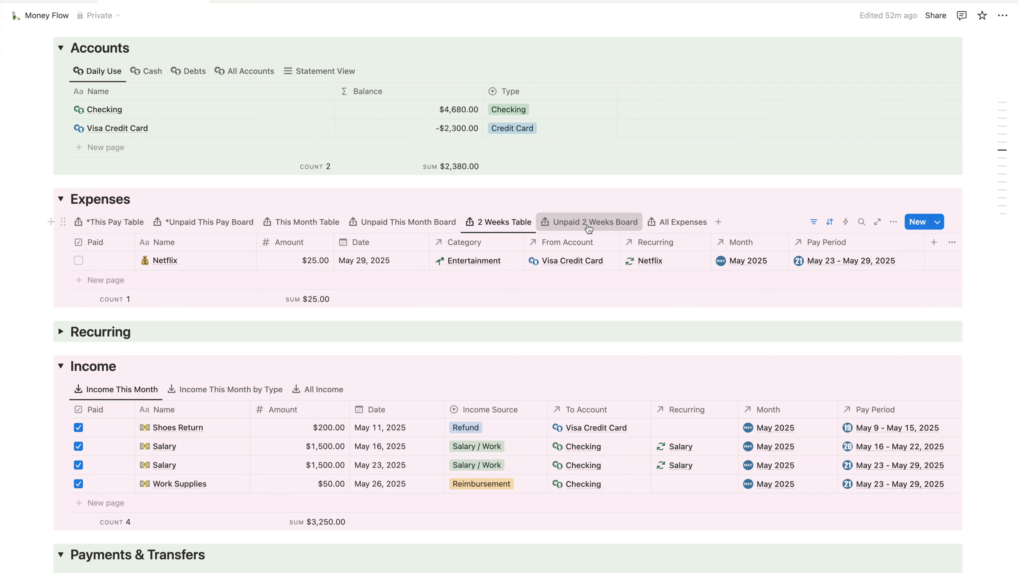
{"action": "left_click", "coordinate": [682, 225]}
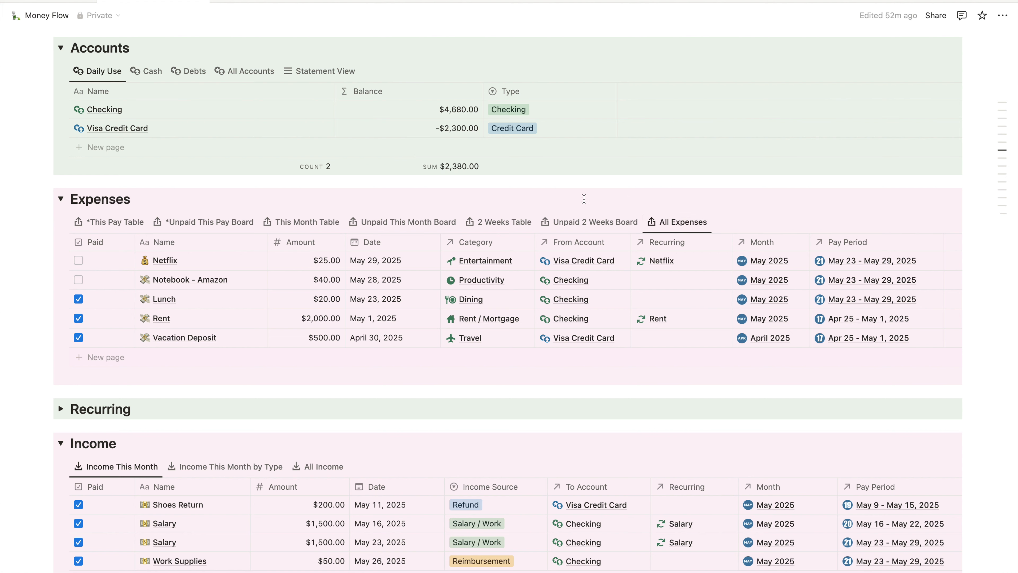
{"action": "left_click", "coordinate": [593, 227]}
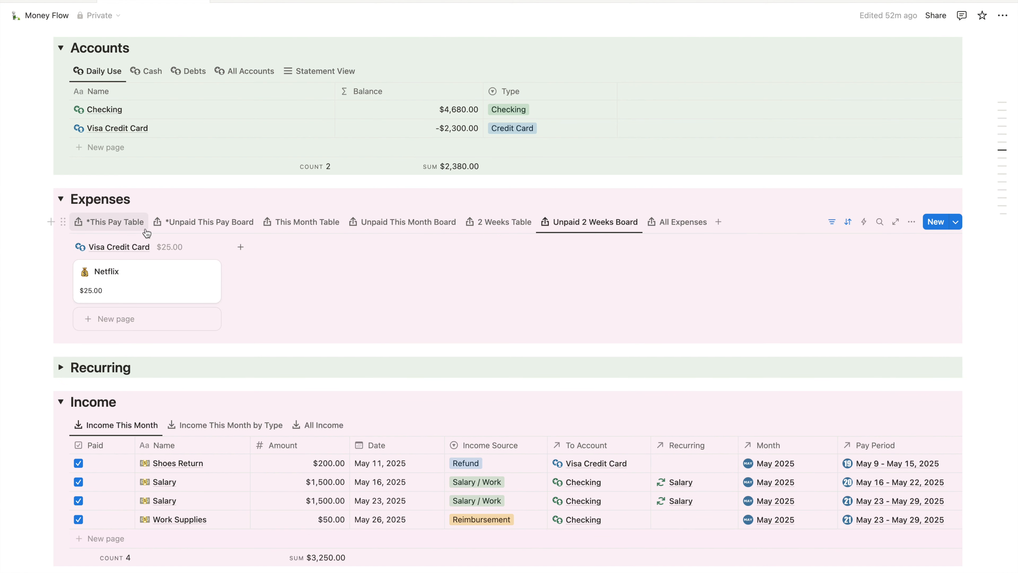
{"action": "left_click", "coordinate": [114, 226]}
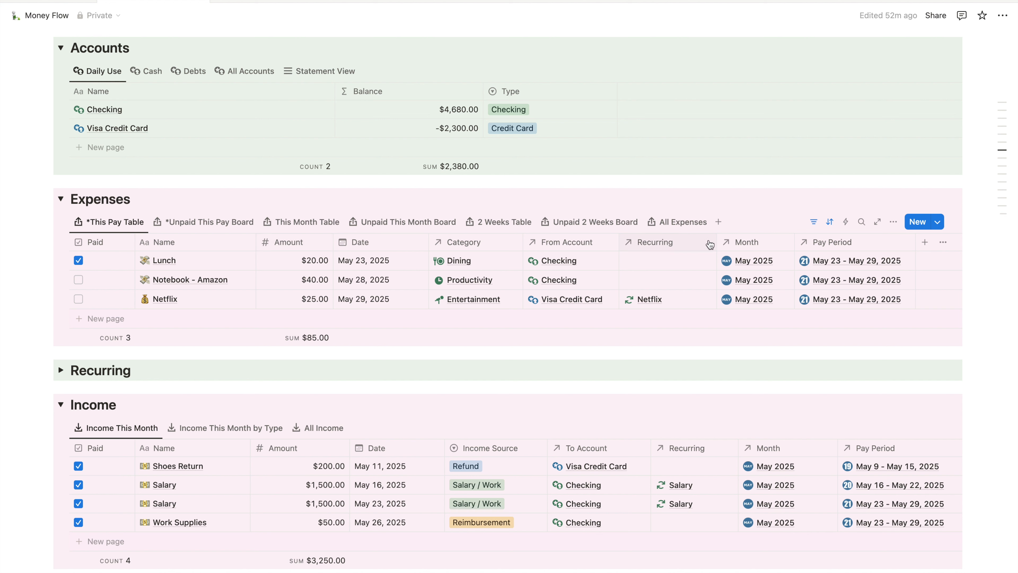
- Show the All Expenses view and open the Expense transaction template for editing
{"action": "left_click", "coordinate": [683, 222]}
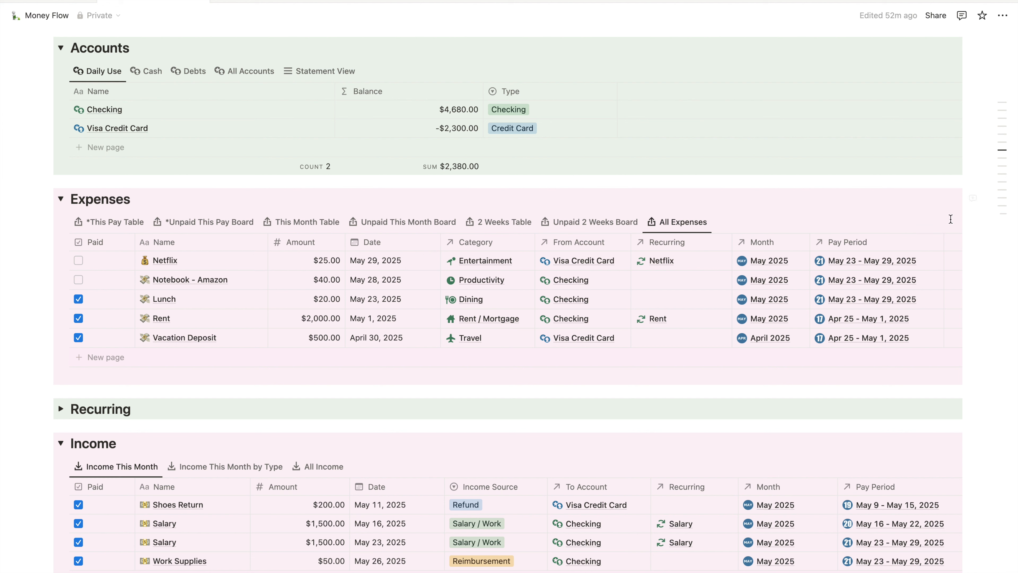
{"action": "left_click", "coordinate": [939, 223]}
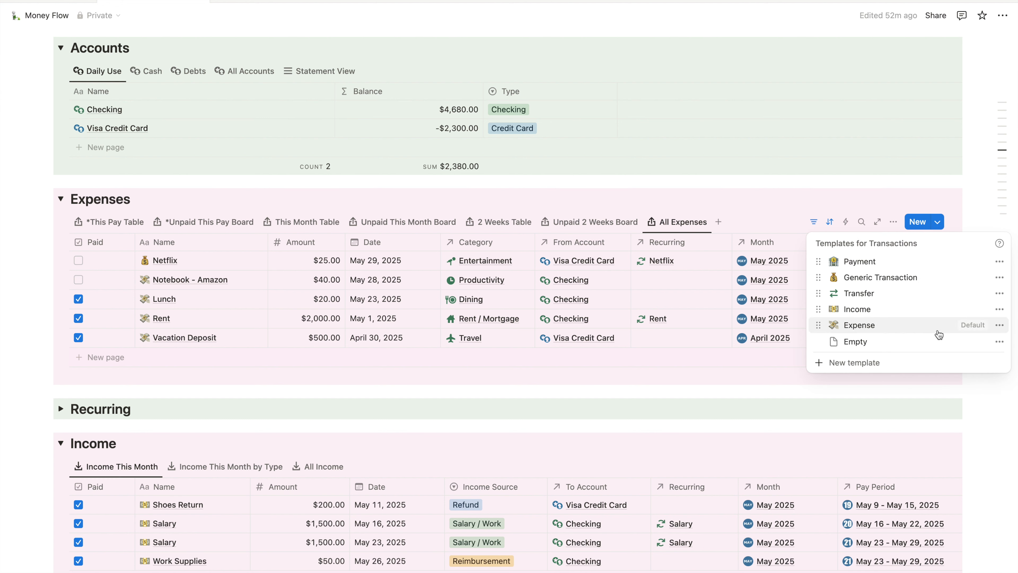
{"action": "left_click", "coordinate": [1000, 326]}
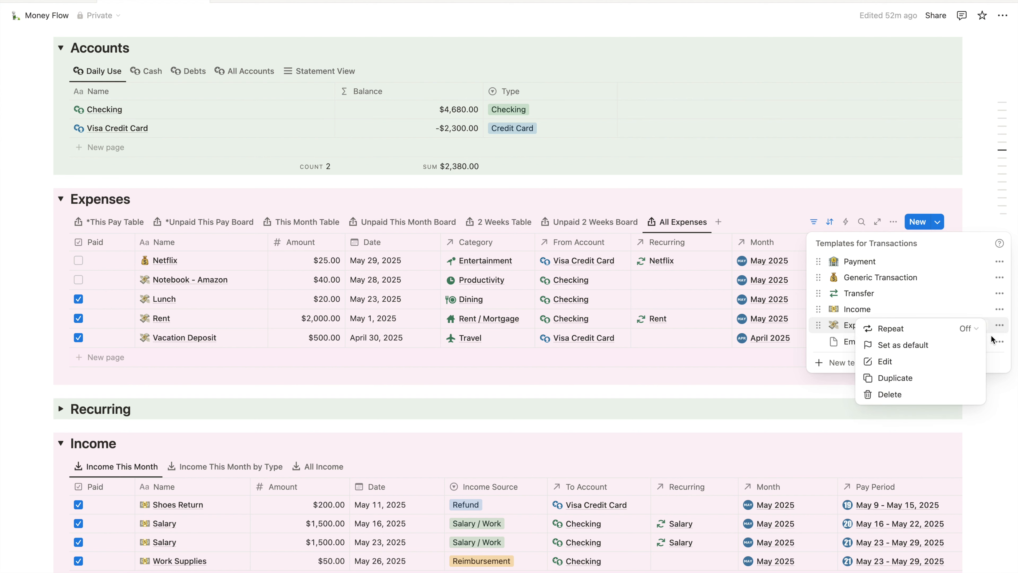
{"action": "left_click", "coordinate": [885, 361]}
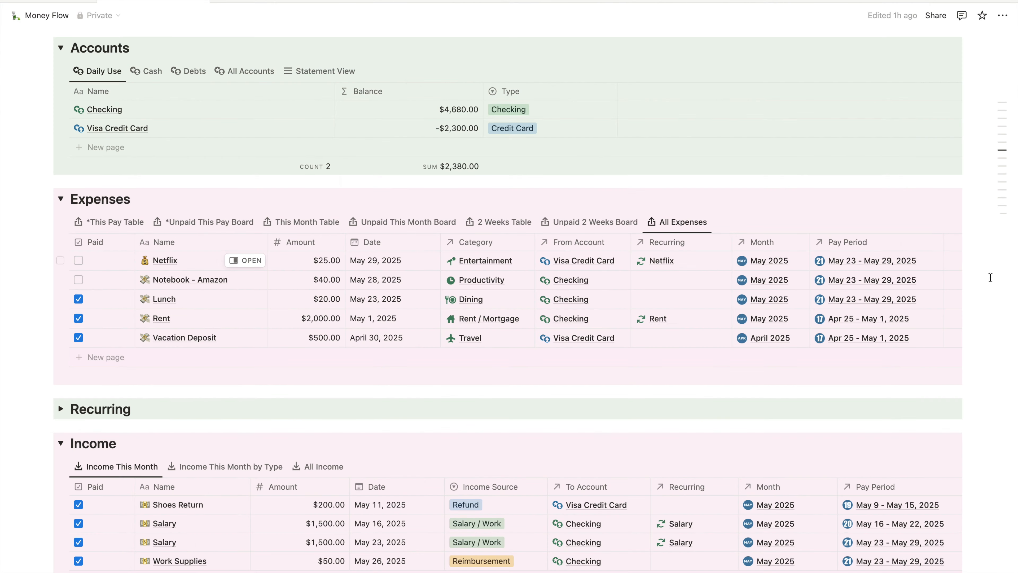
- Review the Income This Month by Type and All Income views of the Income section, and return to Income This Month
{"action": "scroll", "coordinate": [981, 301], "scroll_direction": "down", "scroll_amount": 4}
{"action": "scroll", "coordinate": [982, 301], "scroll_direction": "down", "scroll_amount": 4}
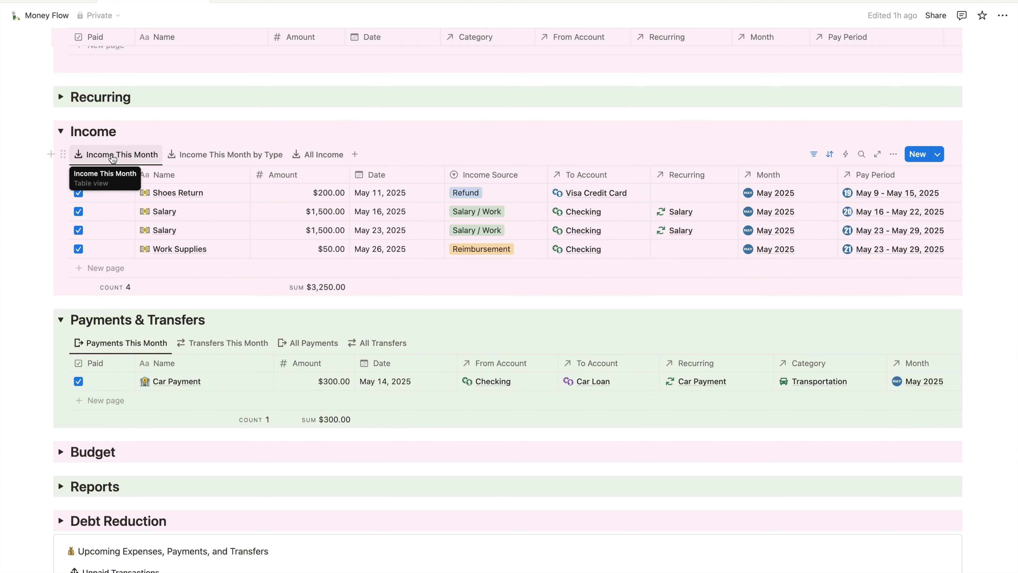
{"action": "left_click", "coordinate": [228, 157]}
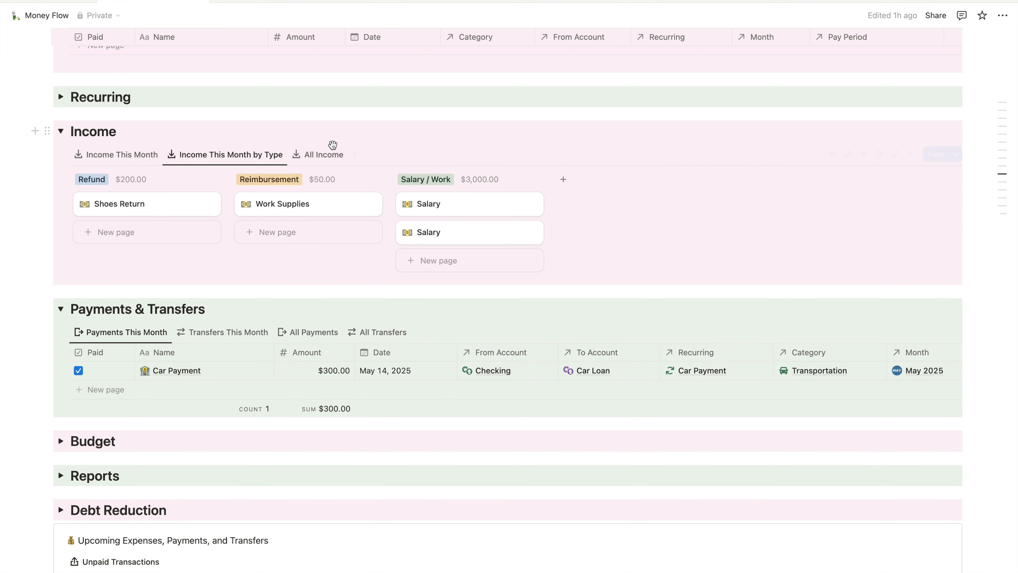
{"action": "left_click", "coordinate": [328, 157]}
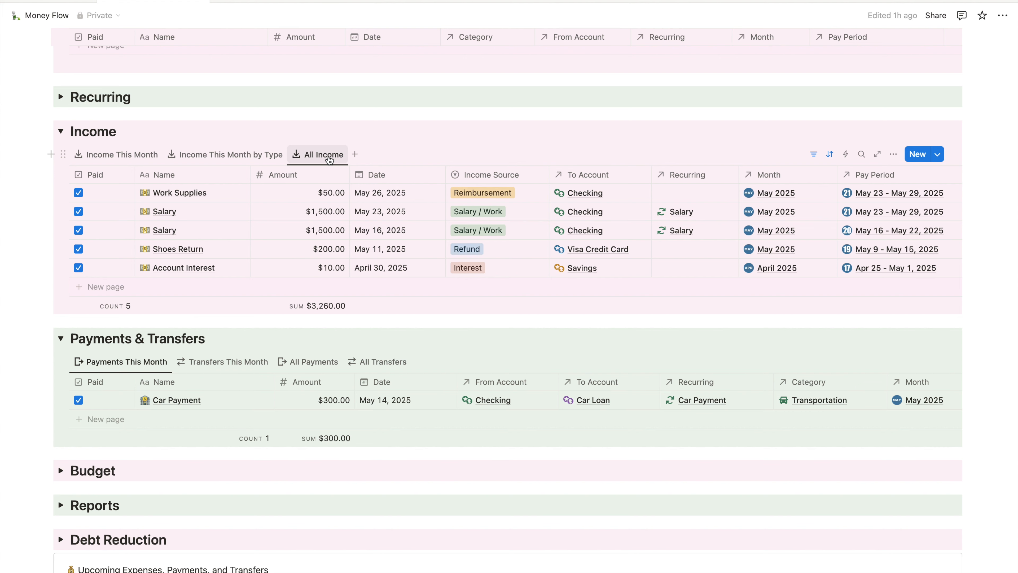
{"action": "left_click", "coordinate": [136, 155]}
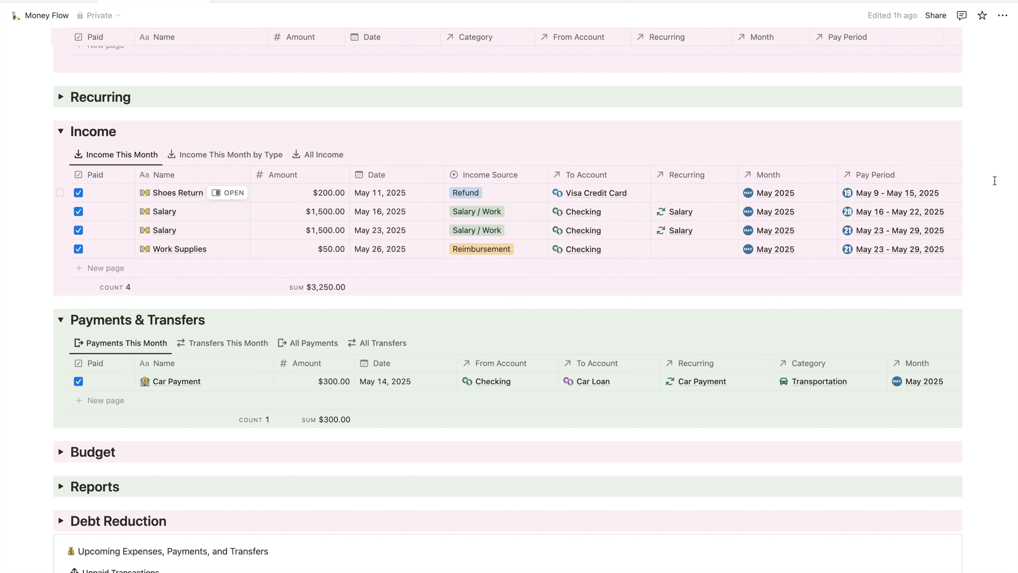
- Open the Income transaction template for editing from the Income section
{"action": "left_click", "coordinate": [938, 156]}
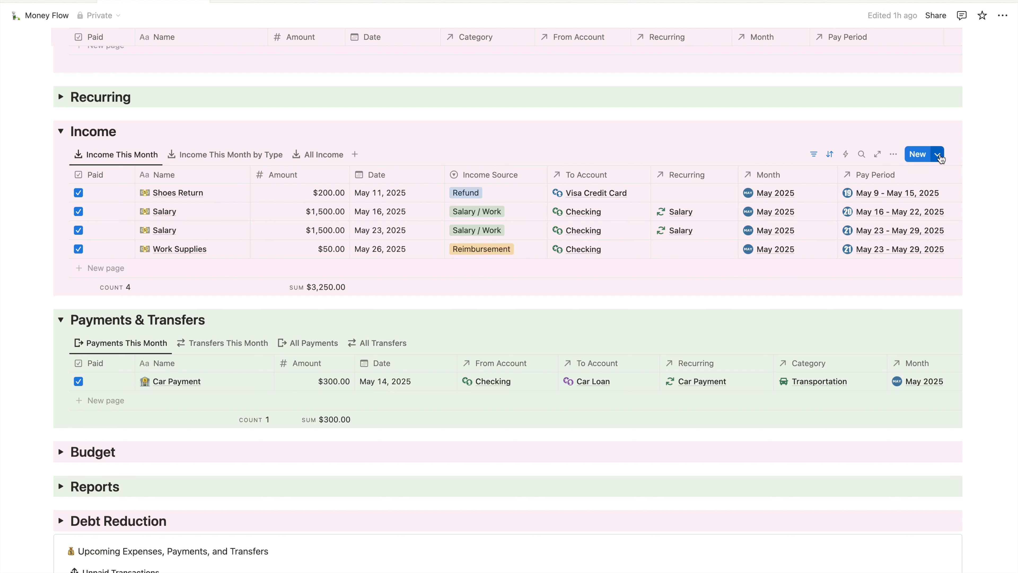
{"action": "left_click", "coordinate": [1002, 243]}
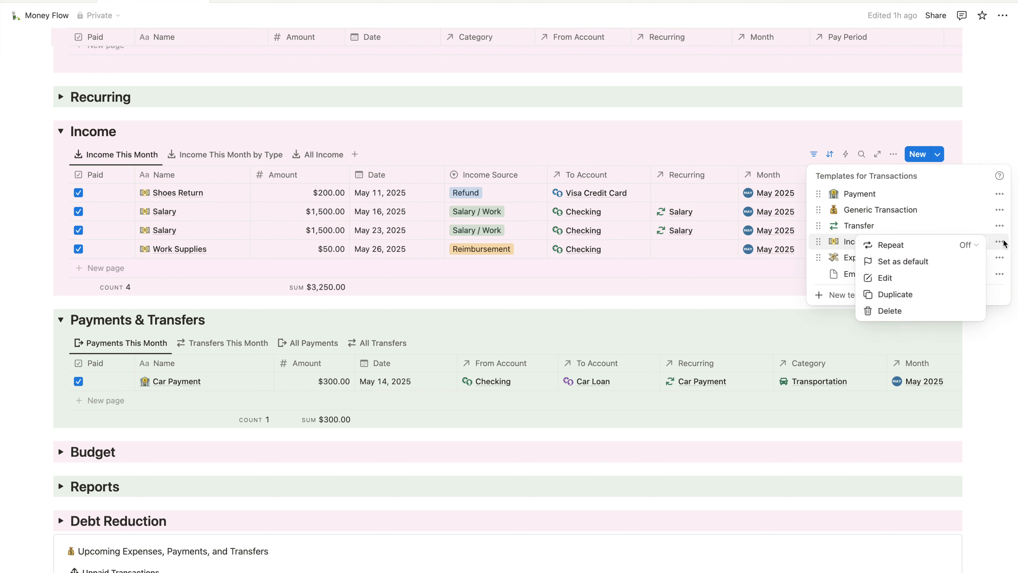
{"action": "left_click", "coordinate": [930, 281]}
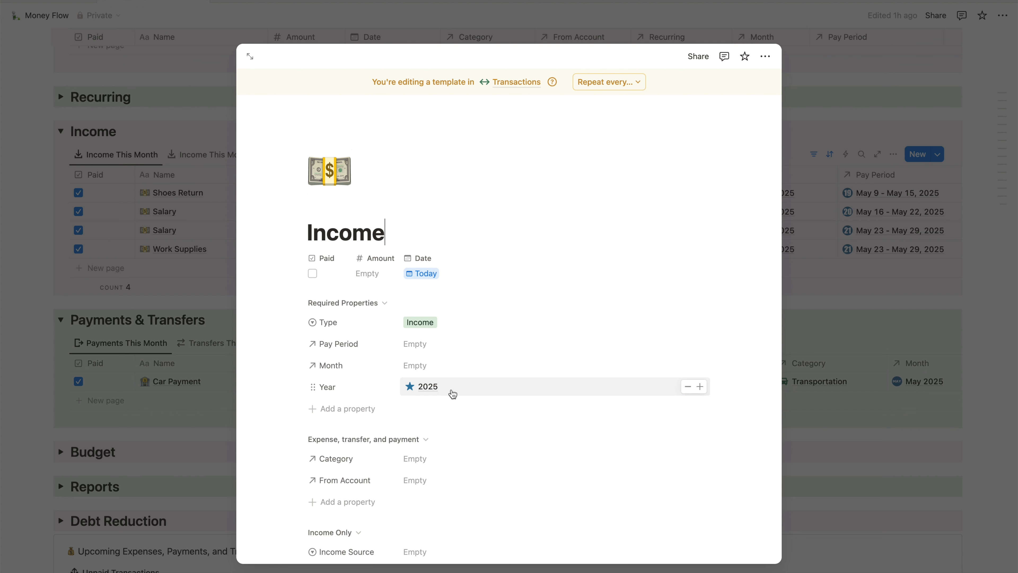
- Show the Transfers This Month view of the Payments & Transfers section and open the Transfer transaction template for editing
{"action": "left_click", "coordinate": [979, 234]}
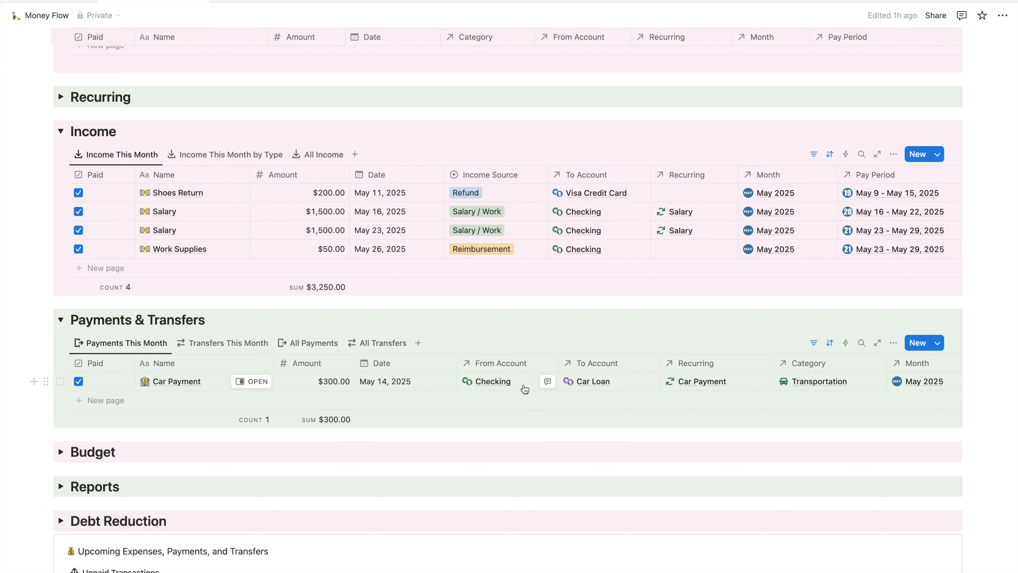
{"action": "left_click", "coordinate": [246, 344]}
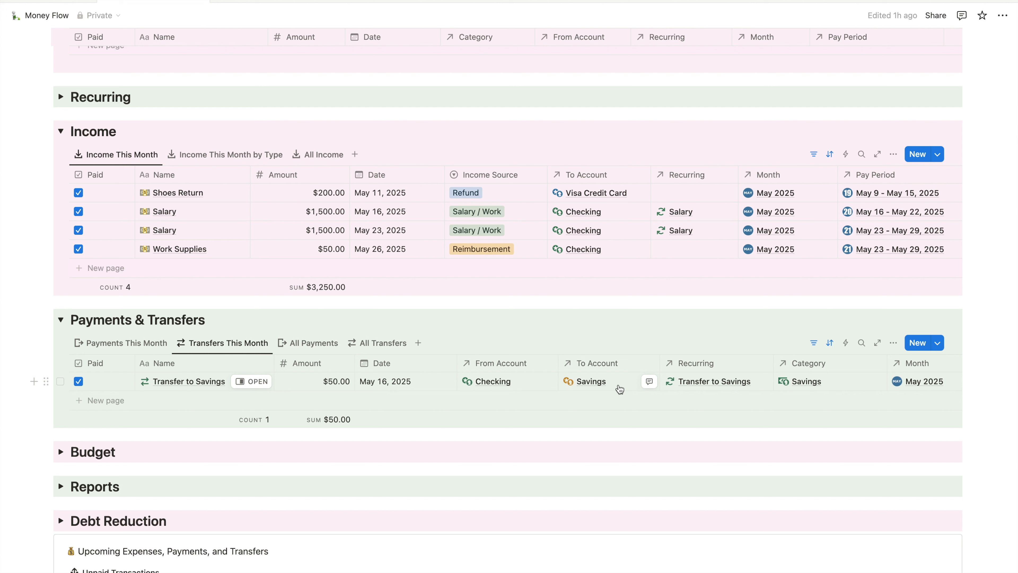
{"action": "left_click", "coordinate": [937, 343]}
{"action": "left_click", "coordinate": [1000, 414]}
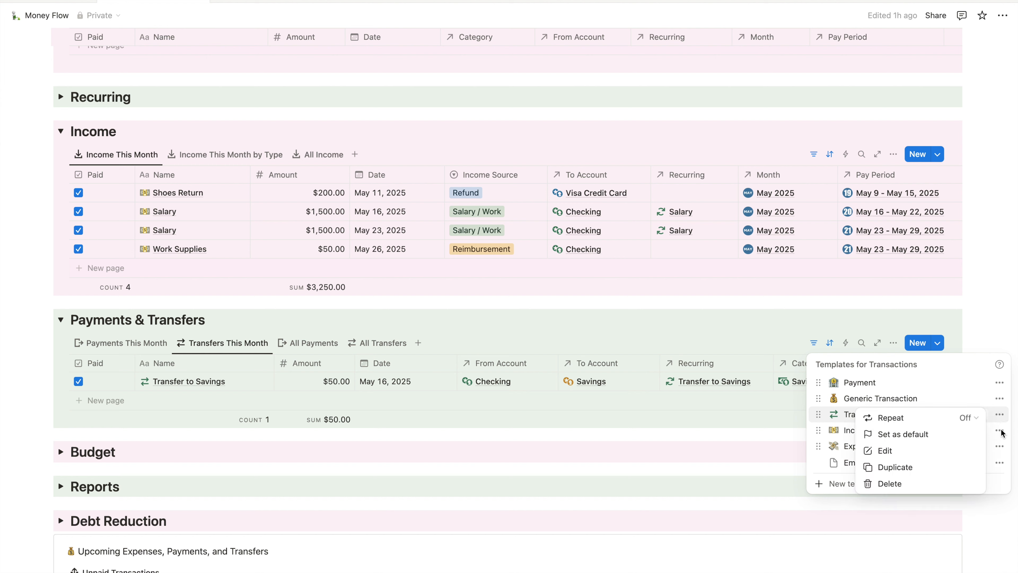
{"action": "left_click", "coordinate": [919, 456]}
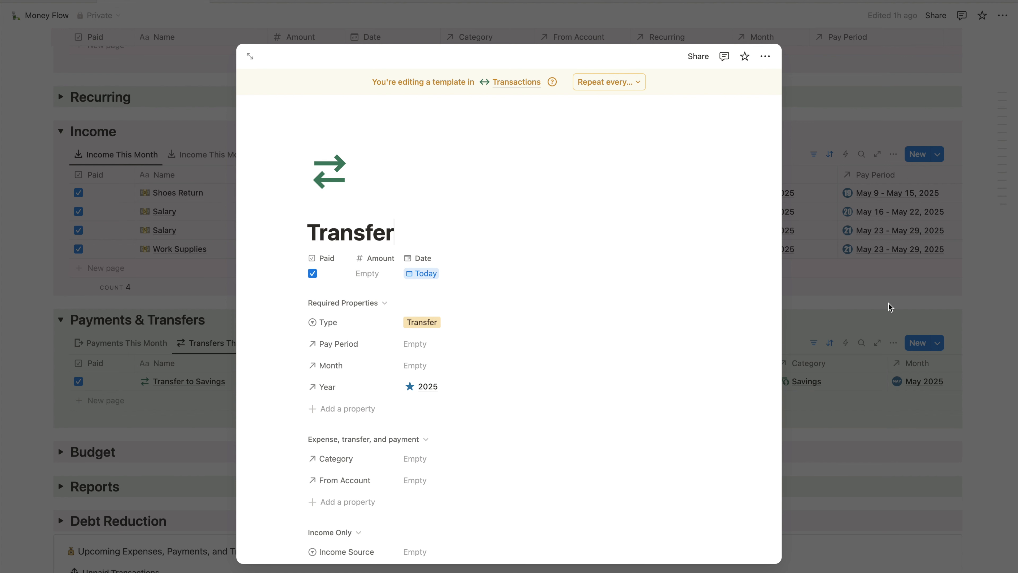
- Review the Transfer template's property groups down to the comments, and close the template
{"action": "scroll", "coordinate": [600, 395], "scroll_direction": "down", "scroll_amount": 5}
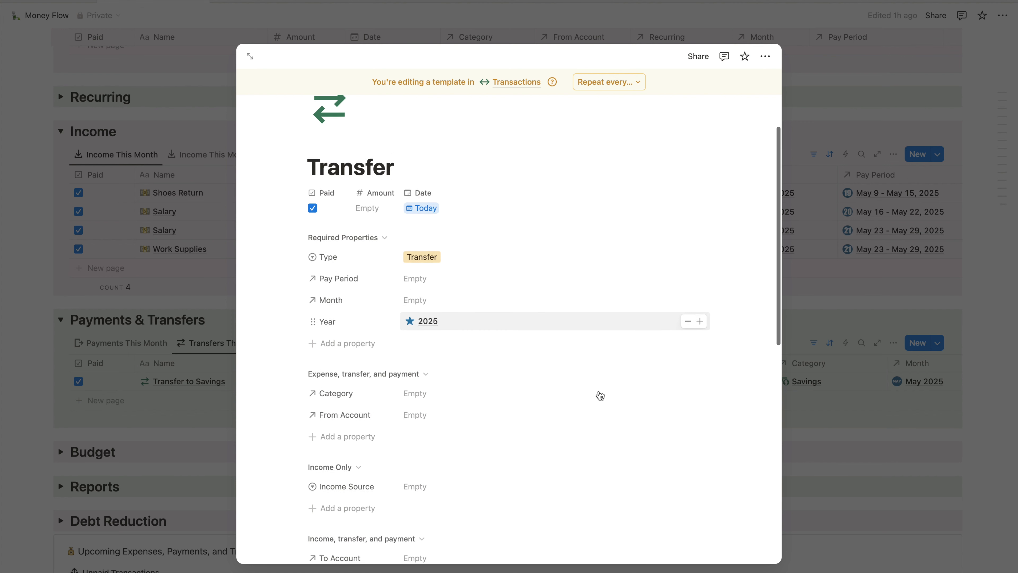
{"action": "scroll", "coordinate": [600, 395], "scroll_direction": "down", "scroll_amount": 2}
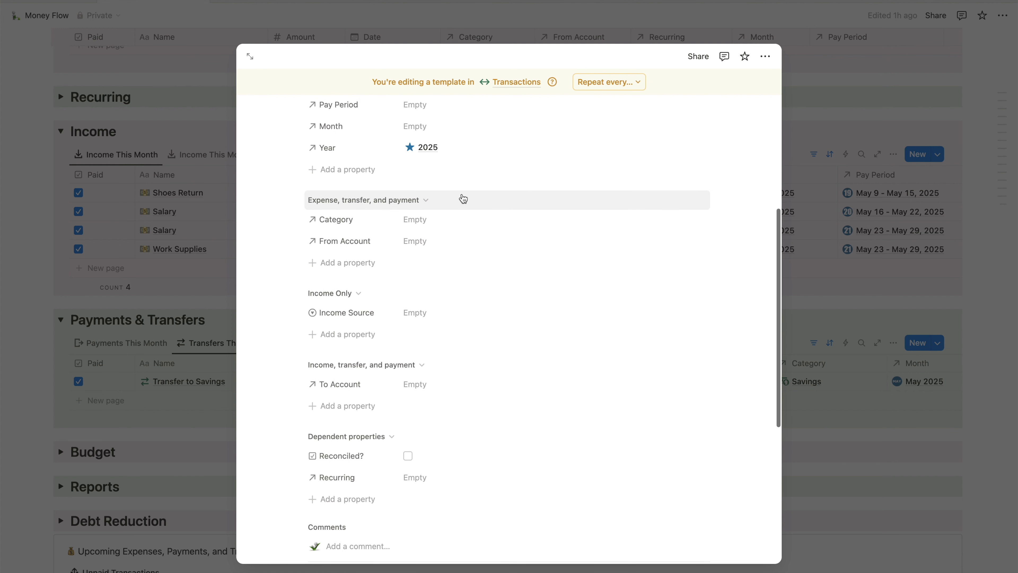
{"action": "scroll", "coordinate": [372, 320], "scroll_direction": "down", "scroll_amount": 2}
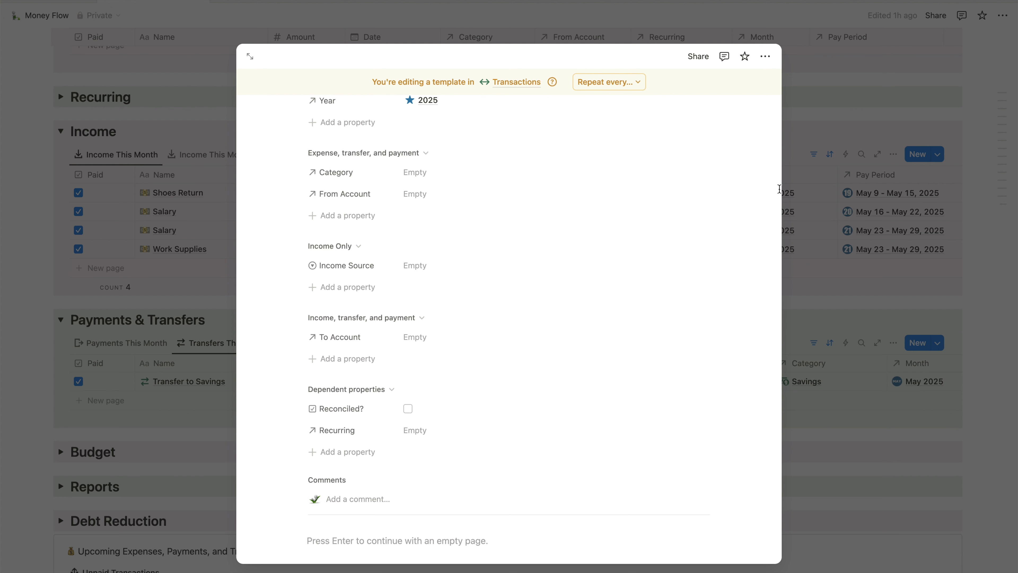
{"action": "left_click", "coordinate": [837, 303]}
- Expand the Quick Actions section near the page's start and create a new expense with Add Expense
{"action": "scroll", "coordinate": [773, 298], "scroll_direction": "up", "scroll_amount": 15}
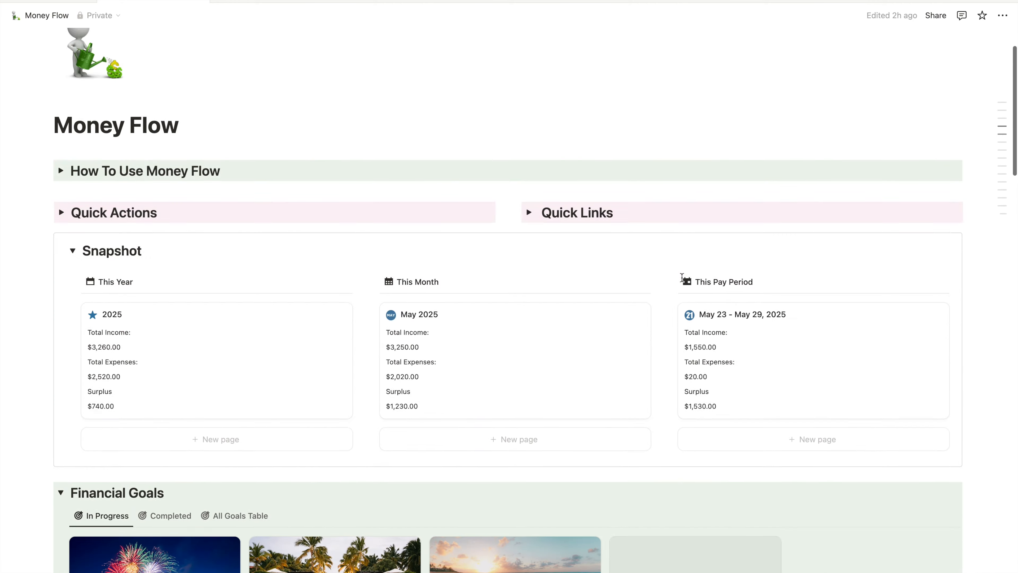
{"action": "left_click", "coordinate": [61, 289]}
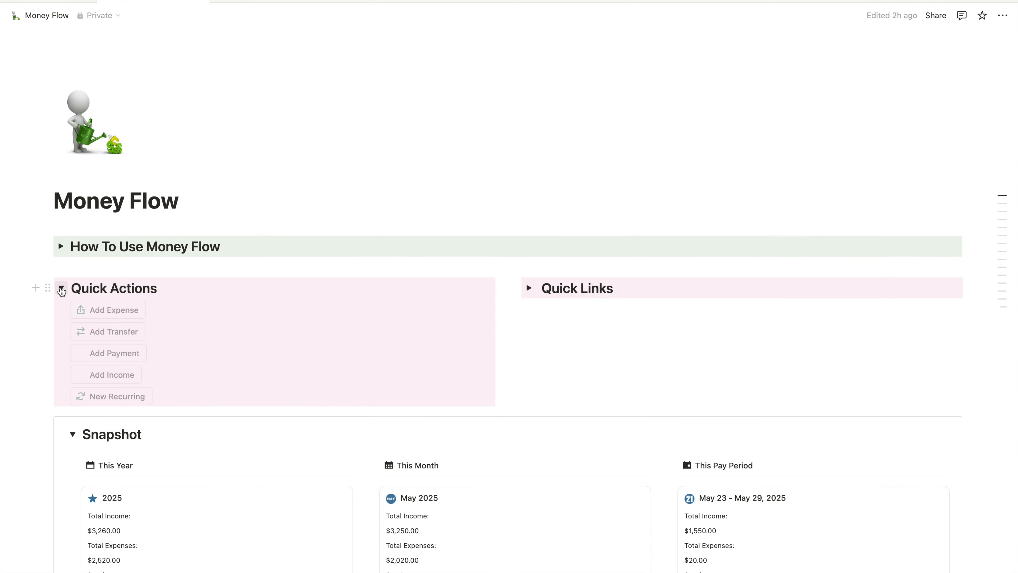
{"action": "left_click", "coordinate": [113, 310]}
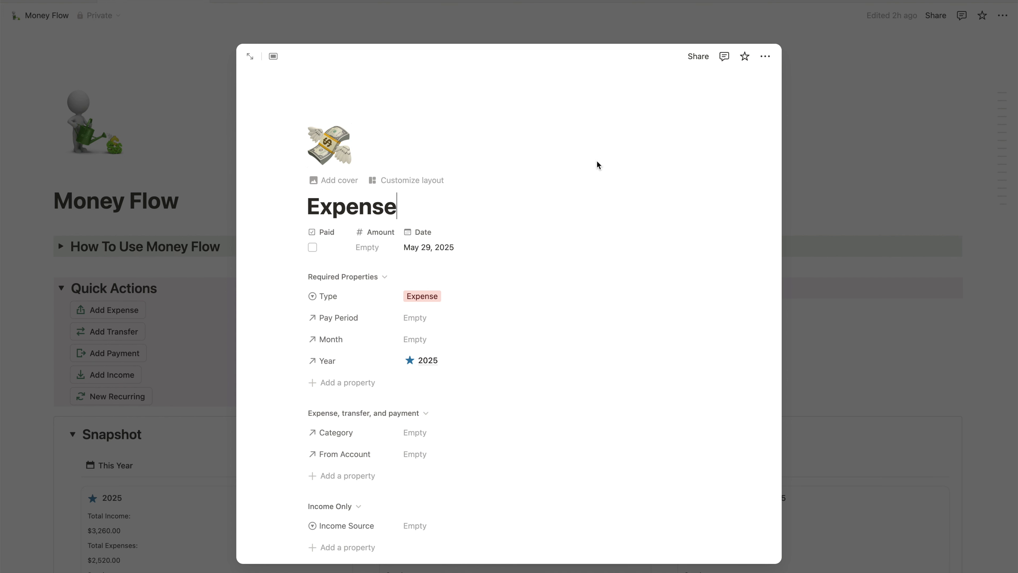
- Examine the new expense's property groups from Required Properties through Dependent properties
{"action": "scroll", "coordinate": [597, 164], "scroll_direction": "down", "scroll_amount": 5}
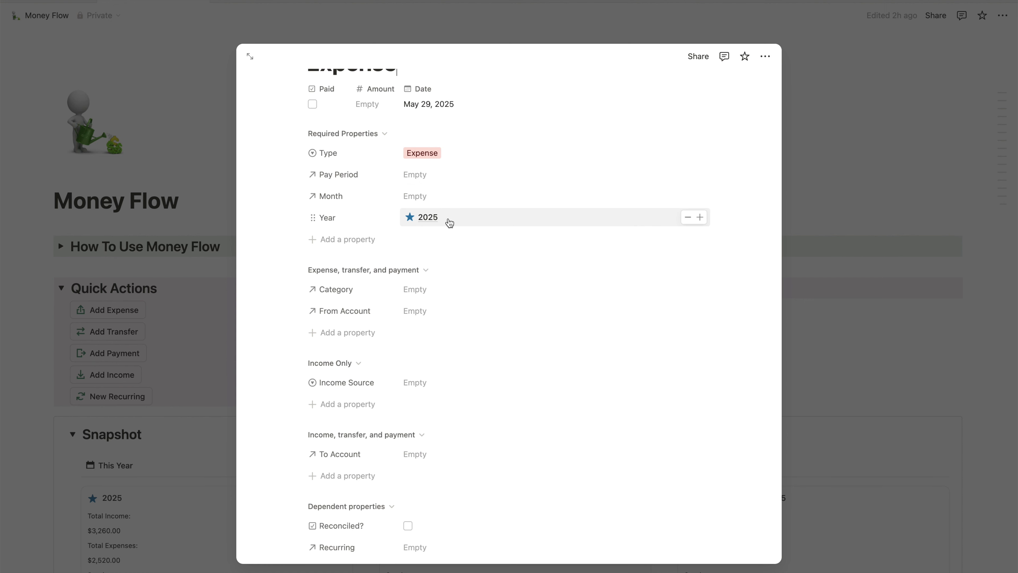
{"action": "scroll", "coordinate": [450, 223], "scroll_direction": "down", "scroll_amount": 2}
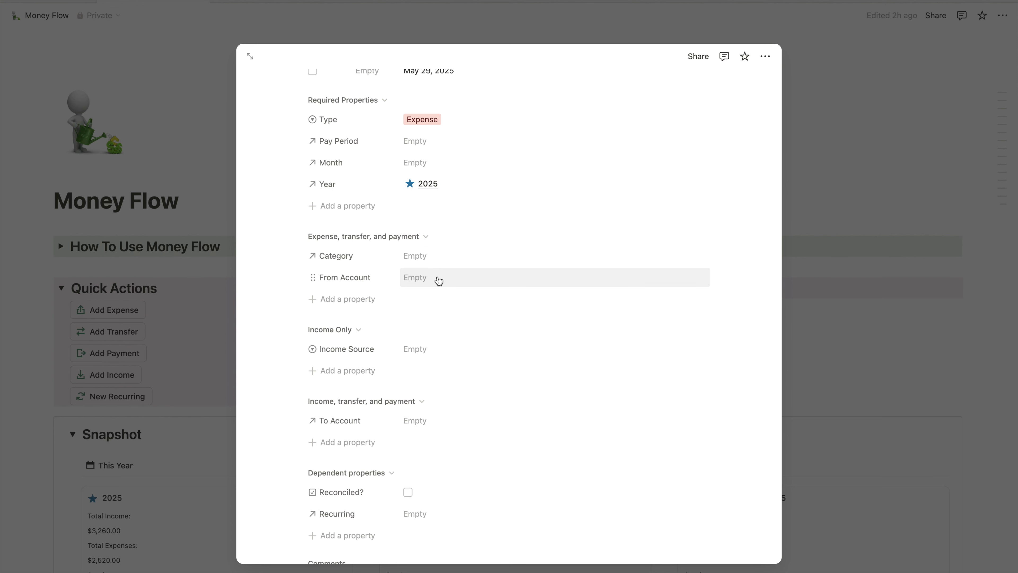
{"action": "scroll", "coordinate": [438, 280], "scroll_direction": "down", "scroll_amount": 2}
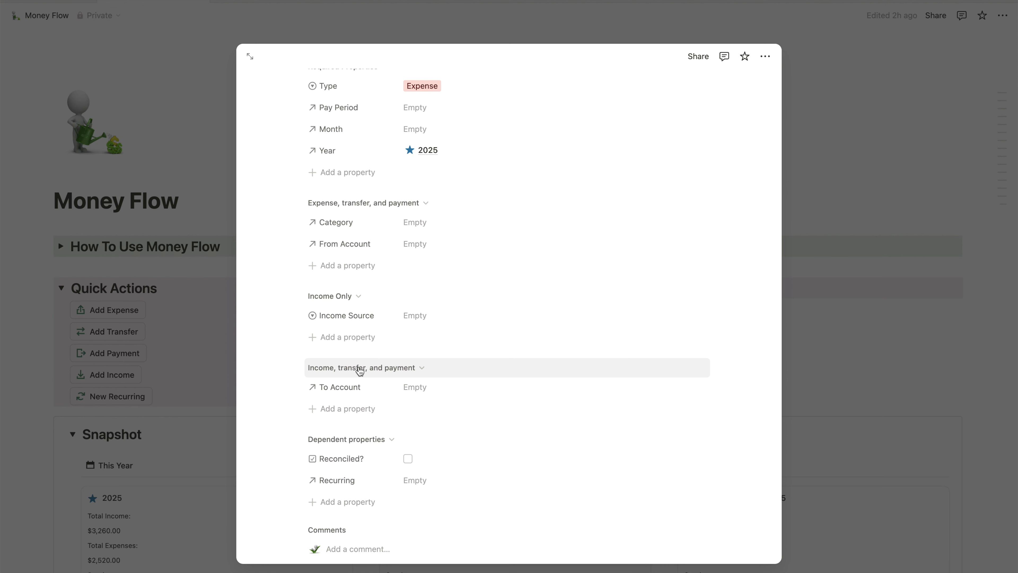
{"action": "scroll", "coordinate": [359, 371], "scroll_direction": "down", "scroll_amount": 2}
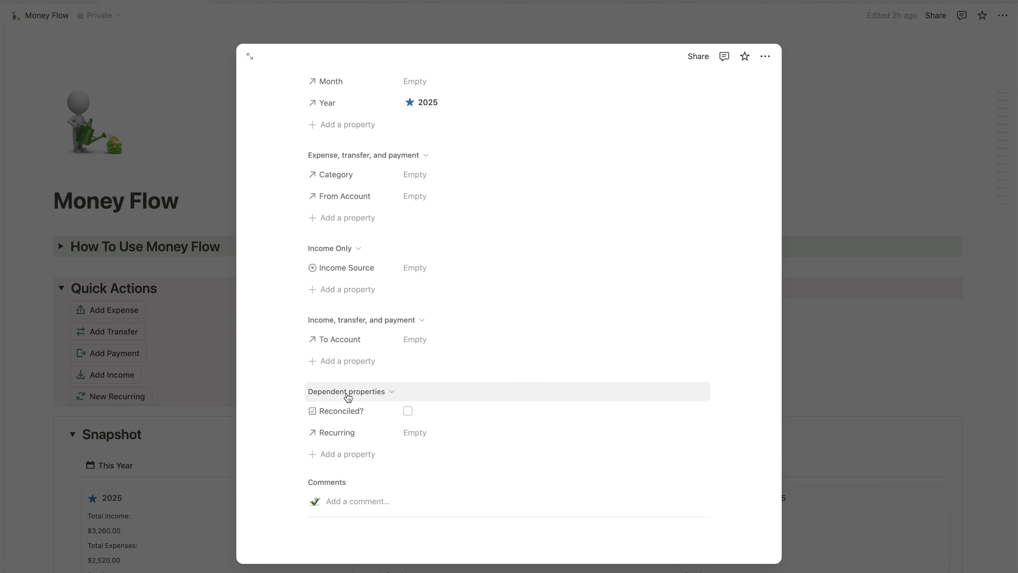